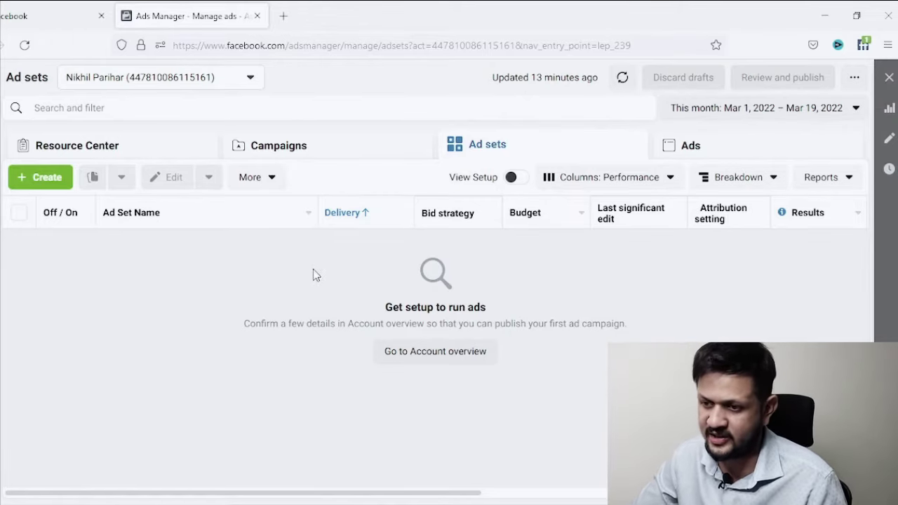
Create a new campaign with Traffic as the campaign objective
{"action": "left_click", "coordinate": [52, 184]}
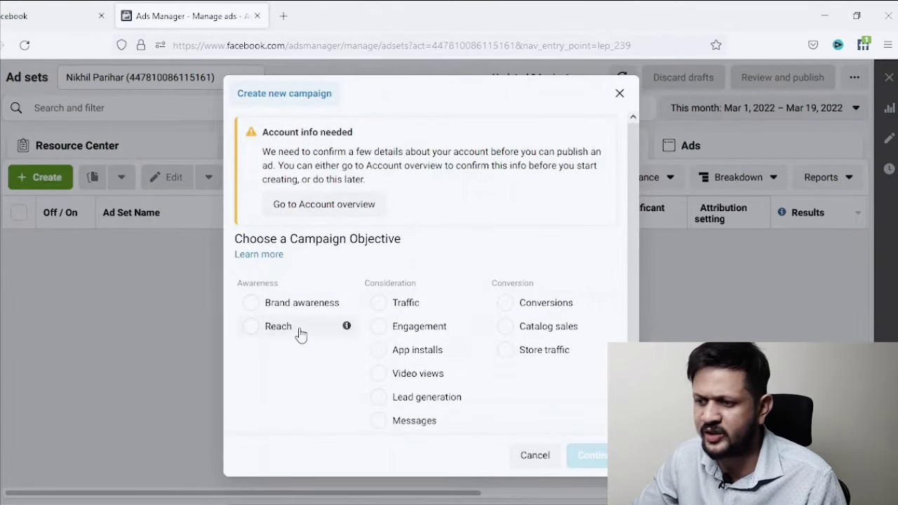
{"action": "left_click", "coordinate": [379, 307]}
{"action": "left_click", "coordinate": [592, 455]}
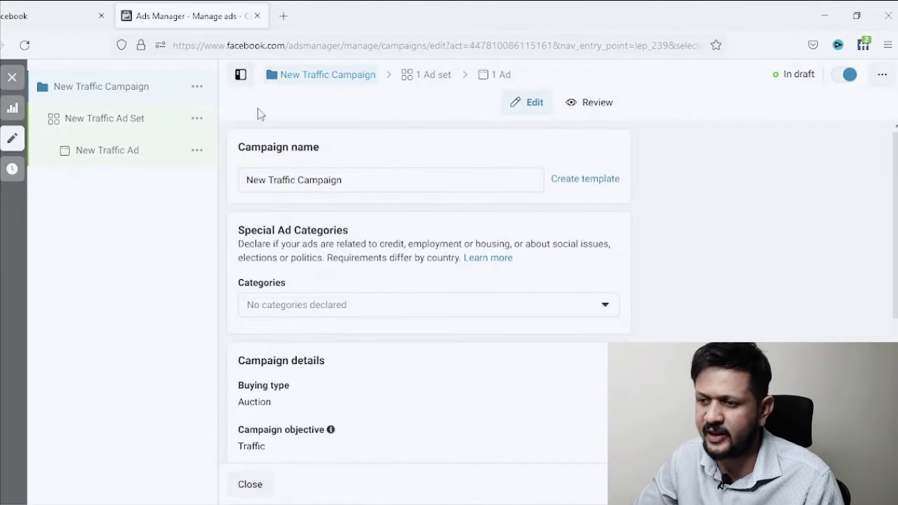
Go to the New Traffic Ad Set and open its audience settings for editing
{"action": "left_click", "coordinate": [136, 127]}
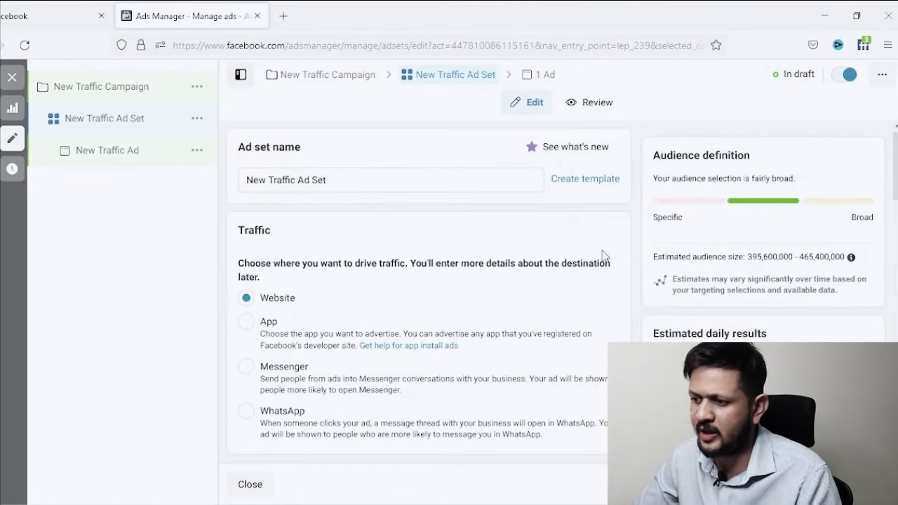
{"action": "scroll", "coordinate": [603, 258], "scroll_direction": "down", "scroll_amount": 5}
{"action": "scroll", "coordinate": [602, 258], "scroll_direction": "down", "scroll_amount": 5}
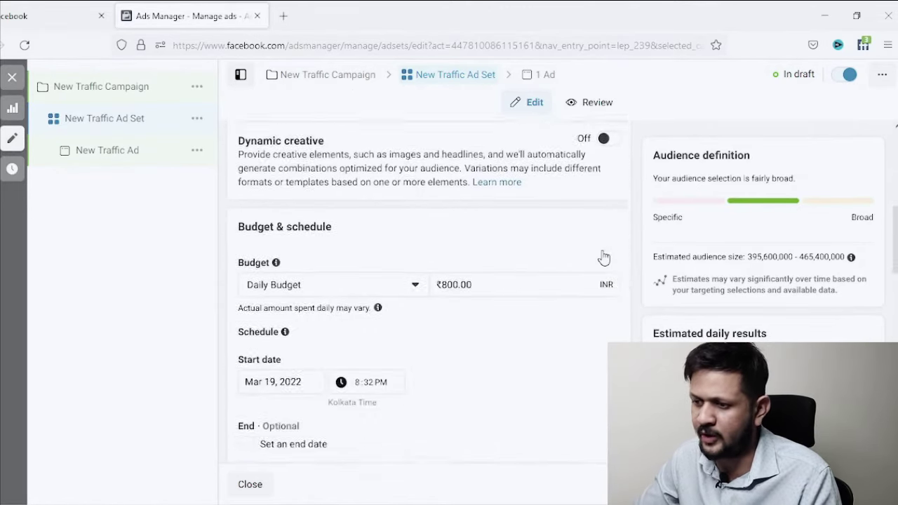
{"action": "scroll", "coordinate": [477, 275], "scroll_direction": "down", "scroll_amount": 3}
{"action": "scroll", "coordinate": [505, 259], "scroll_direction": "down", "scroll_amount": 2}
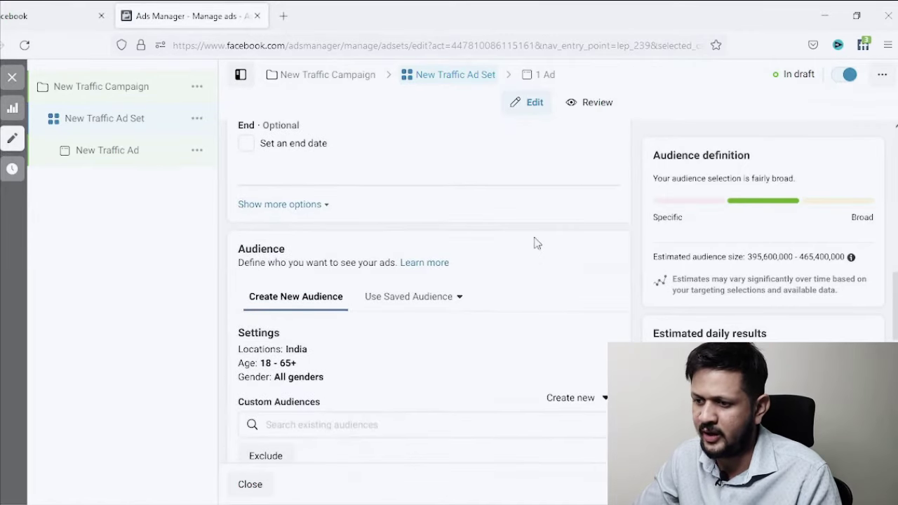
{"action": "scroll", "coordinate": [553, 227], "scroll_direction": "down", "scroll_amount": 3}
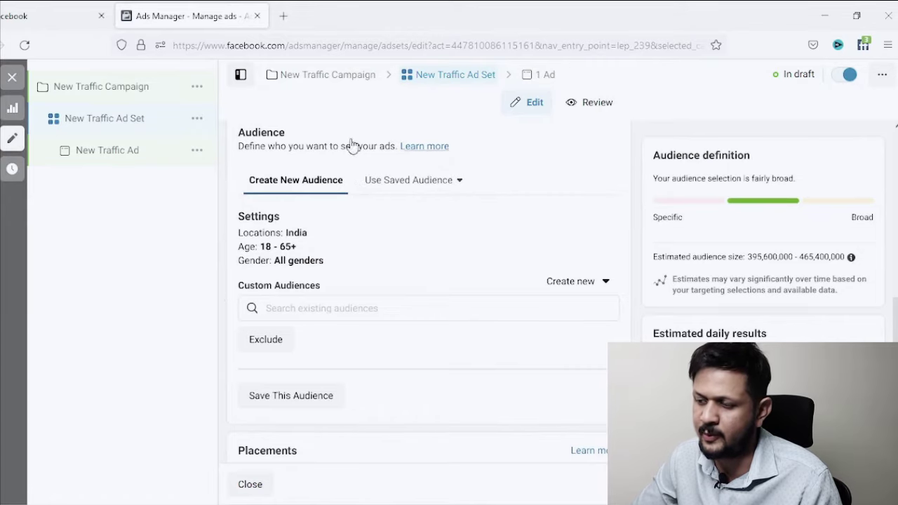
{"action": "mouse_move", "coordinate": [340, 288]}
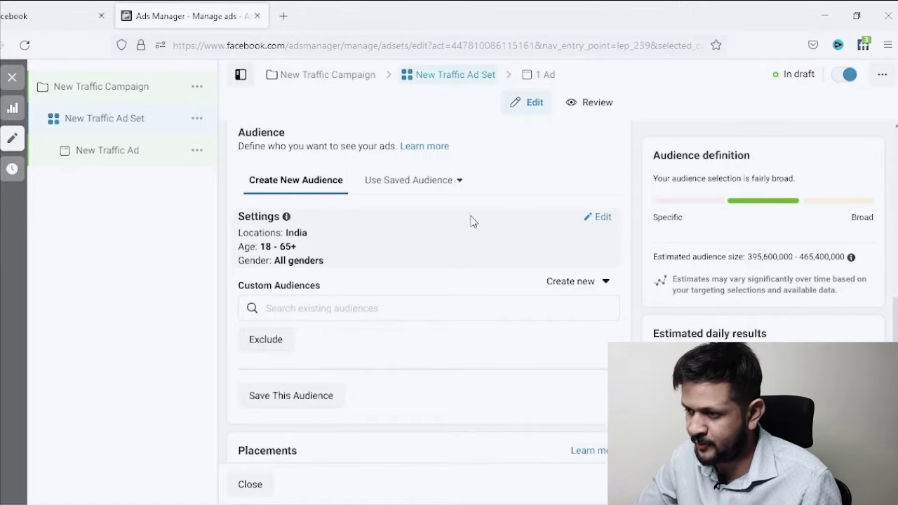
{"action": "left_click", "coordinate": [603, 220]}
Reveal the additional audience options and open Detailed Targeting for editing
{"action": "scroll", "coordinate": [412, 283], "scroll_direction": "down", "scroll_amount": 1}
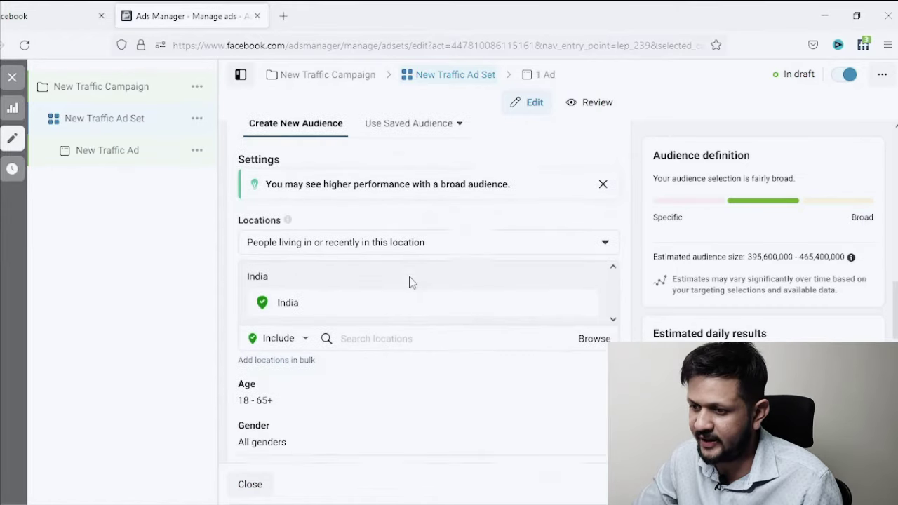
{"action": "scroll", "coordinate": [411, 283], "scroll_direction": "down", "scroll_amount": 1}
{"action": "scroll", "coordinate": [306, 350], "scroll_direction": "down", "scroll_amount": 1}
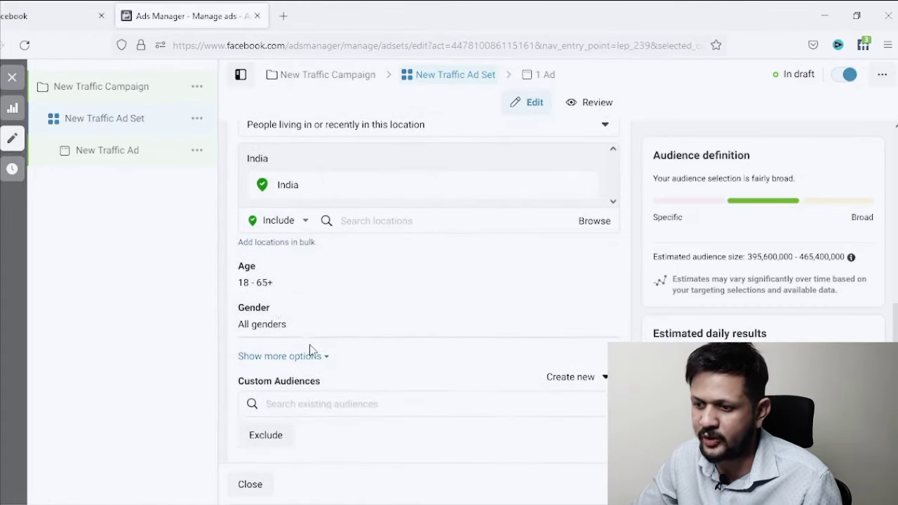
{"action": "scroll", "coordinate": [380, 315], "scroll_direction": "down", "scroll_amount": 1}
{"action": "scroll", "coordinate": [363, 309], "scroll_direction": "up", "scroll_amount": 1}
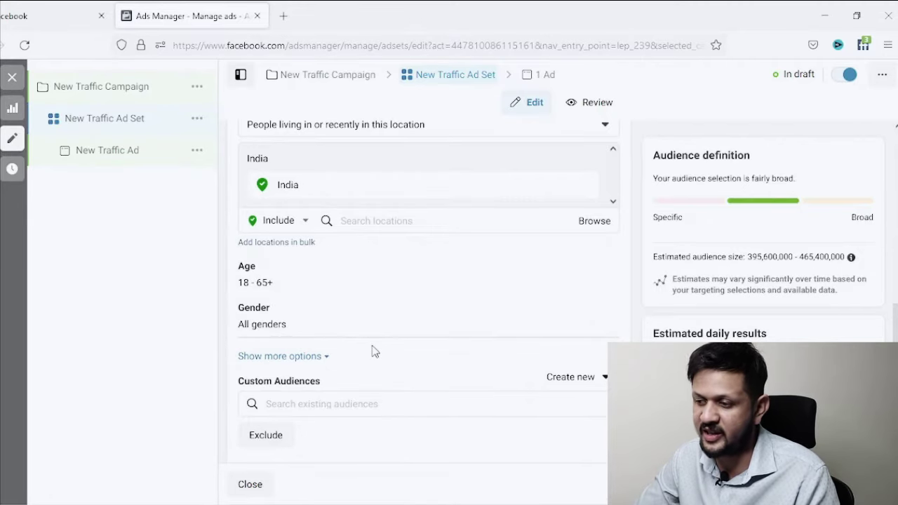
{"action": "scroll", "coordinate": [374, 351], "scroll_direction": "down", "scroll_amount": 2}
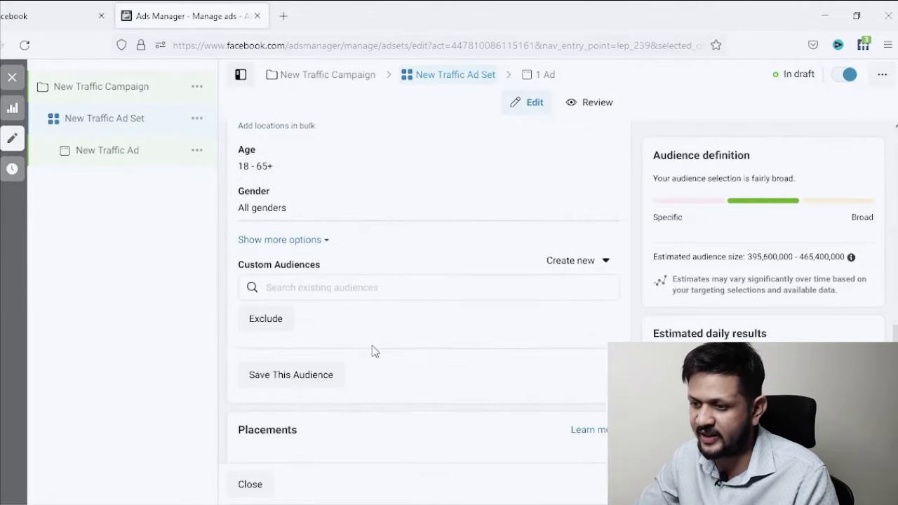
{"action": "left_click", "coordinate": [310, 242]}
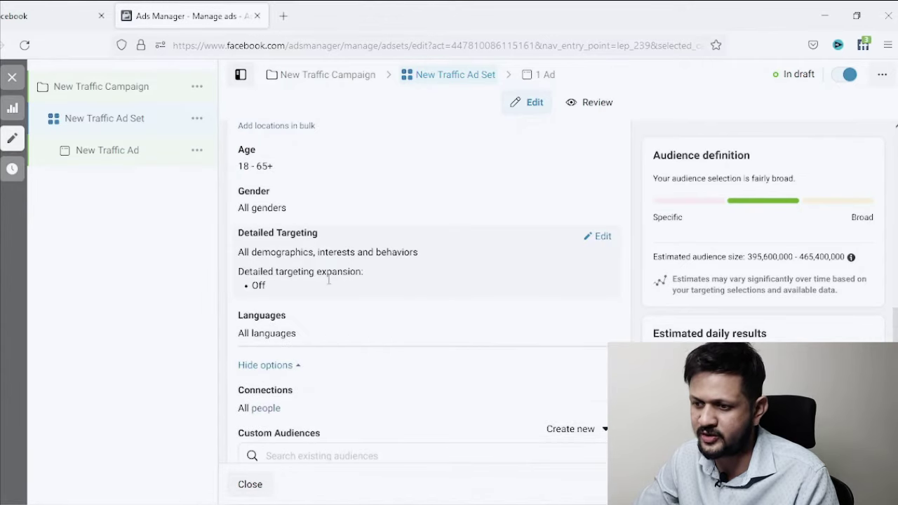
{"action": "mouse_move", "coordinate": [388, 259]}
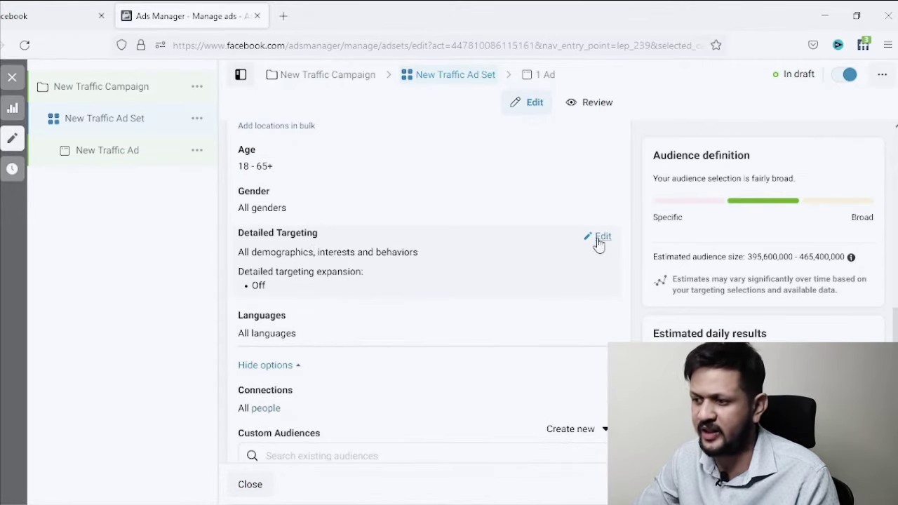
{"action": "left_click", "coordinate": [602, 239]}
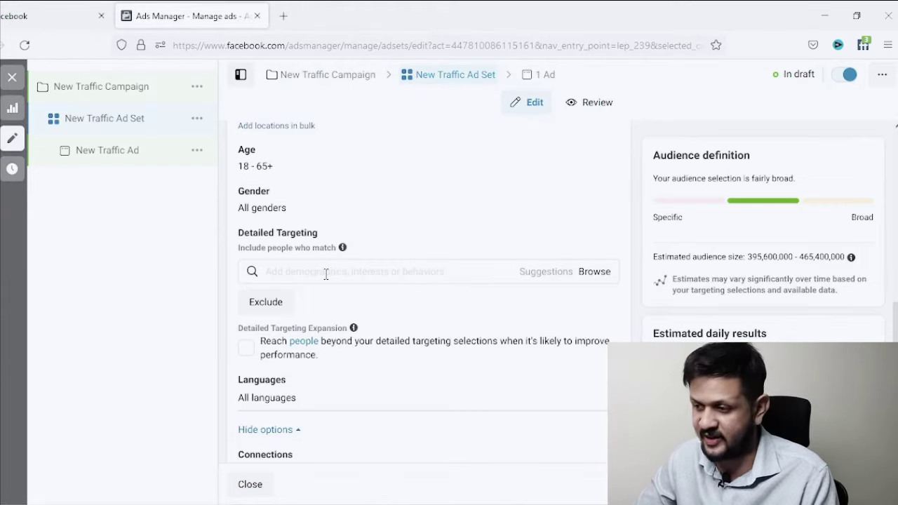
Include people matching Behaviors > Consumer Classification > India > People who prefer high-value goods in India, and collapse the verification notice
{"action": "left_click", "coordinate": [595, 273]}
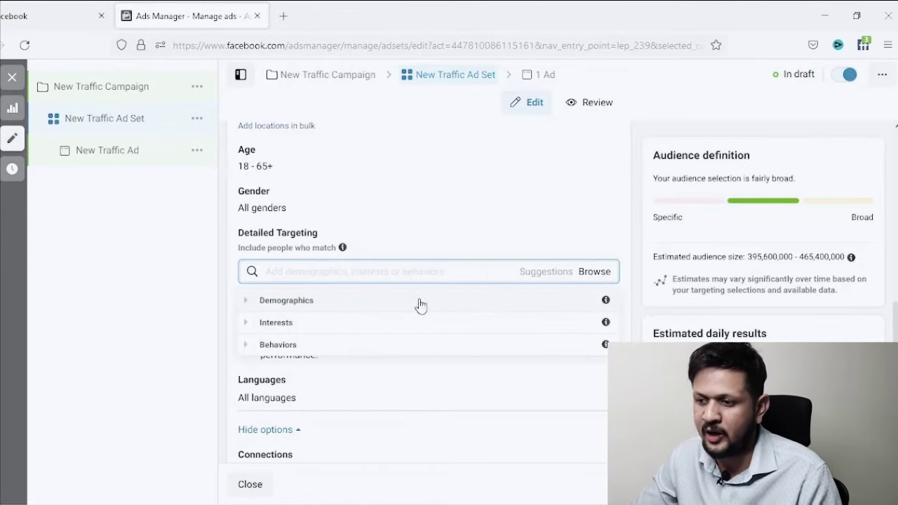
{"action": "left_click", "coordinate": [290, 347]}
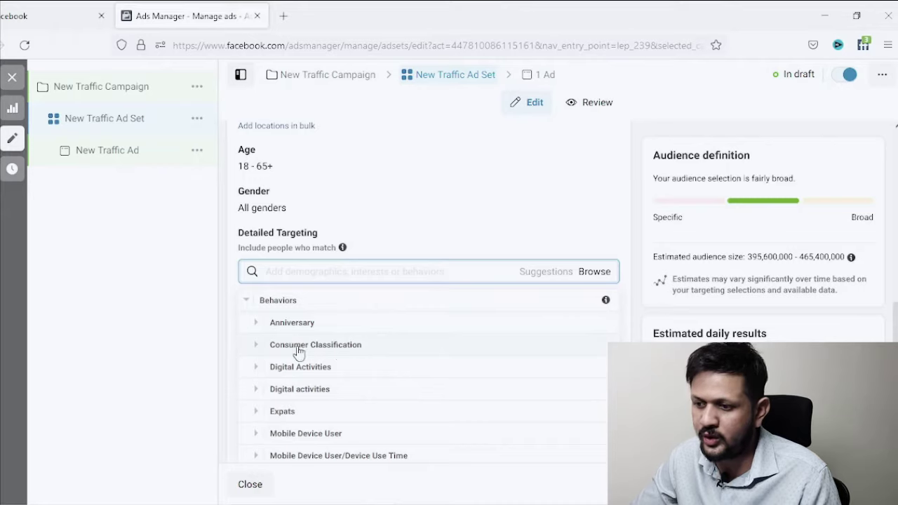
{"action": "left_click", "coordinate": [257, 347]}
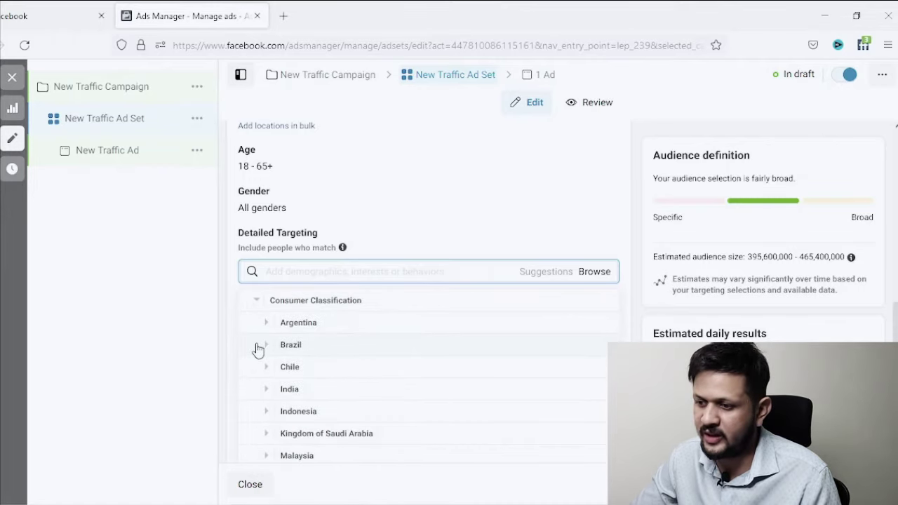
{"action": "scroll", "coordinate": [354, 246], "scroll_direction": "up", "scroll_amount": 1}
{"action": "scroll", "coordinate": [364, 218], "scroll_direction": "up", "scroll_amount": 2}
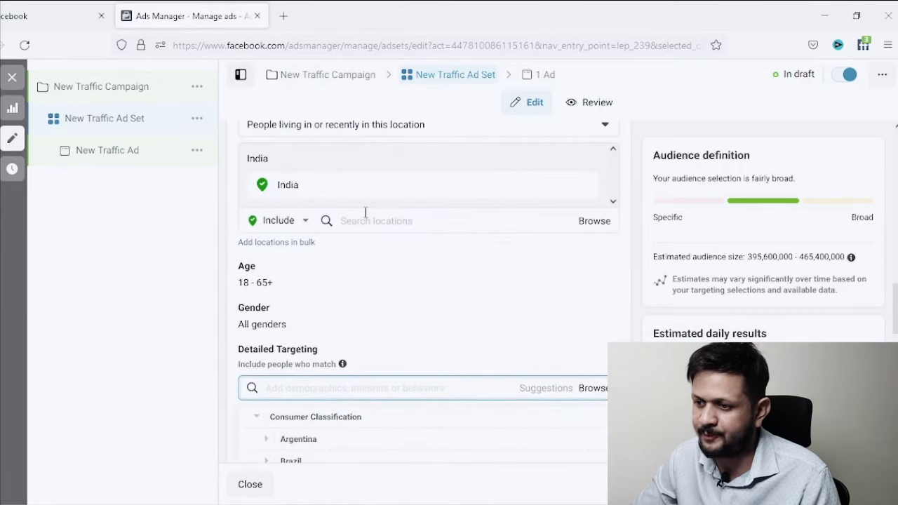
{"action": "scroll", "coordinate": [630, 304], "scroll_direction": "down", "scroll_amount": 4}
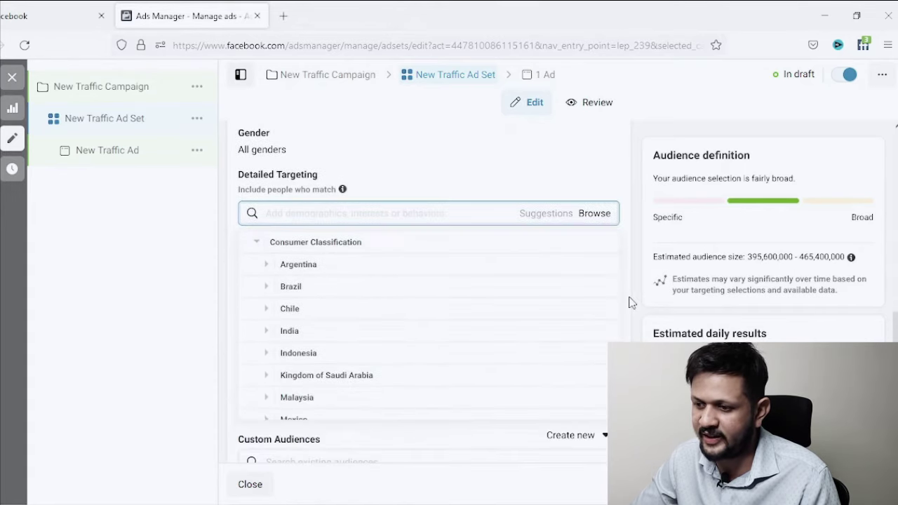
{"action": "left_click", "coordinate": [267, 334]}
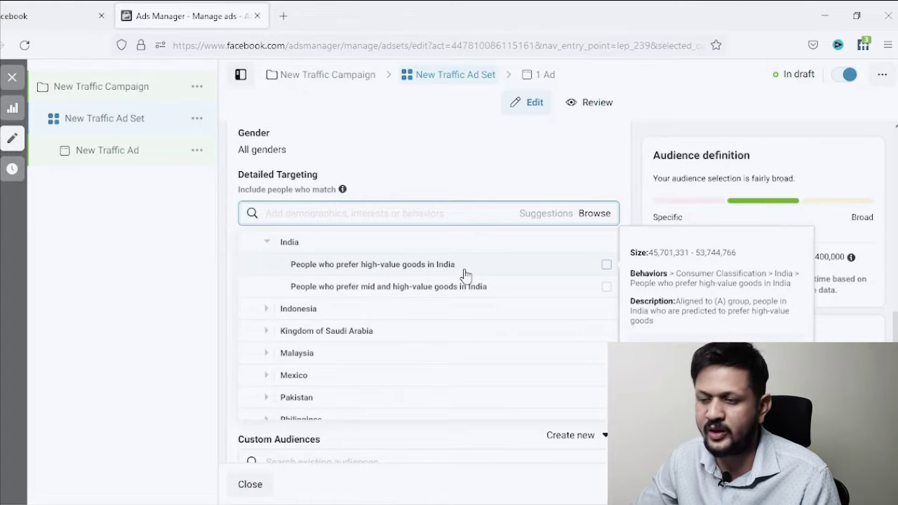
{"action": "mouse_move", "coordinate": [387, 292]}
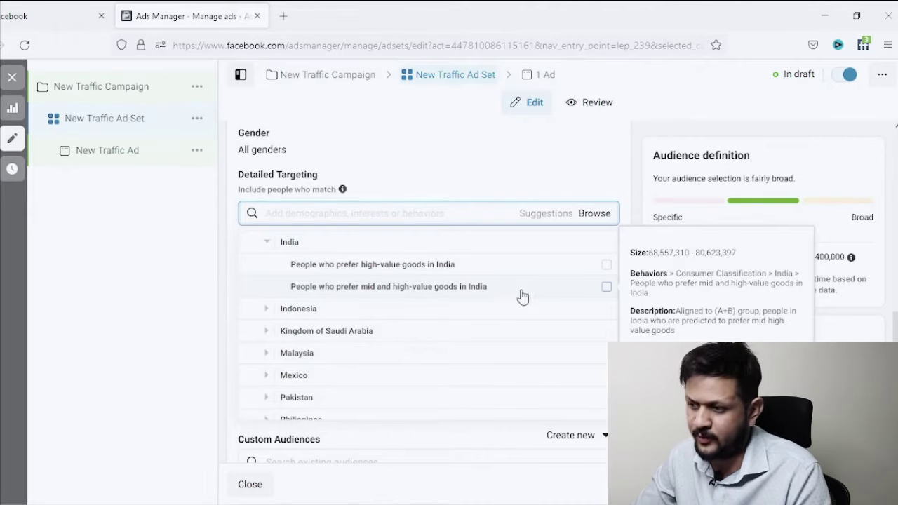
{"action": "mouse_move", "coordinate": [499, 271]}
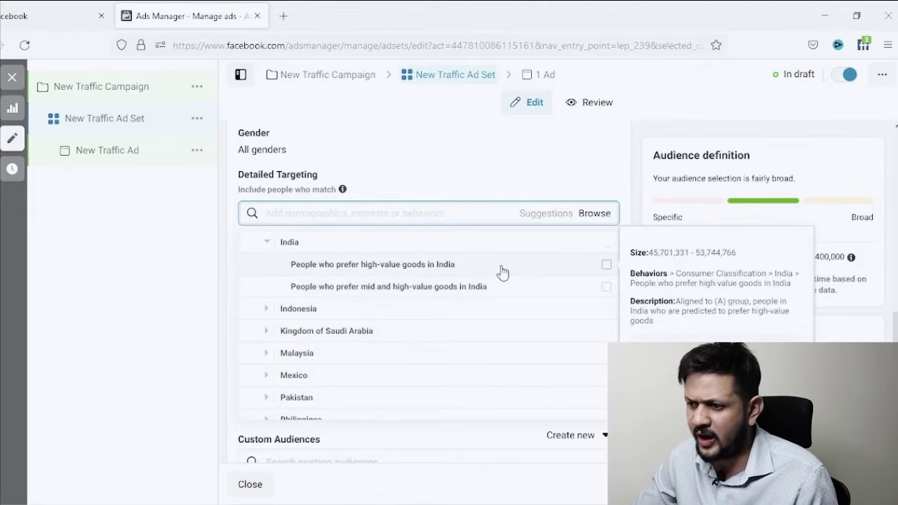
{"action": "left_click", "coordinate": [607, 266]}
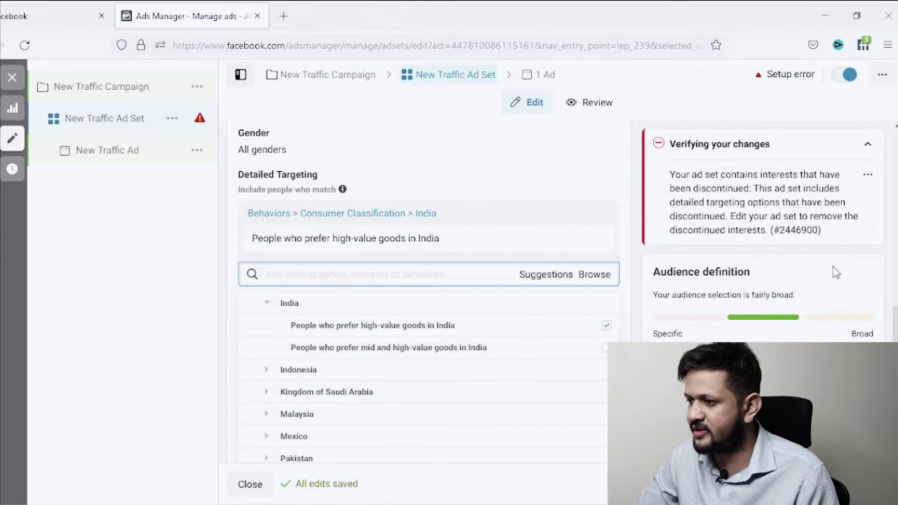
{"action": "left_click", "coordinate": [866, 146]}
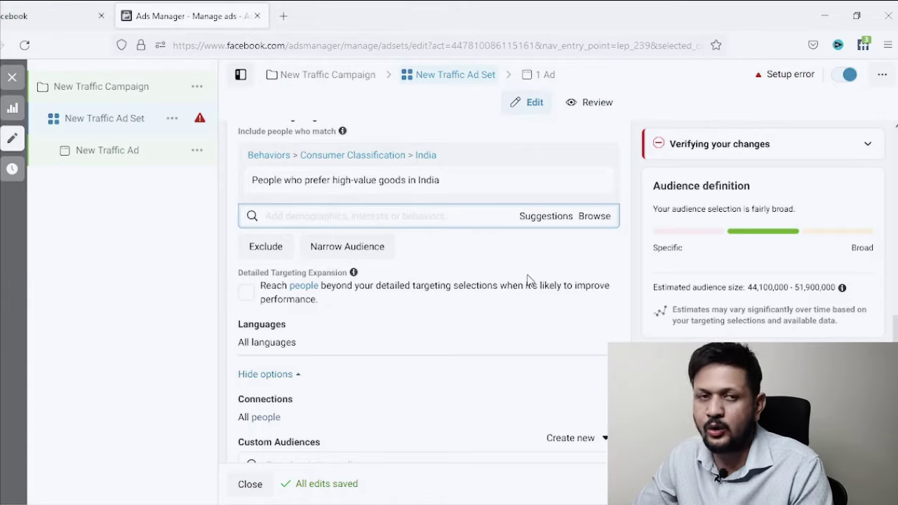
Narrow the audience to people who must also match Behaviors > Purchase behavior > Engaged Shoppers
{"action": "left_click", "coordinate": [359, 257]}
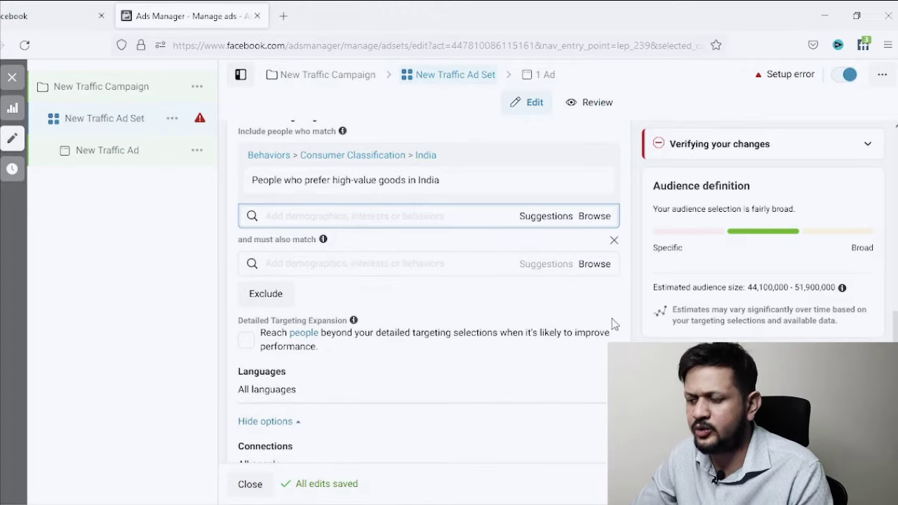
{"action": "left_click", "coordinate": [600, 267]}
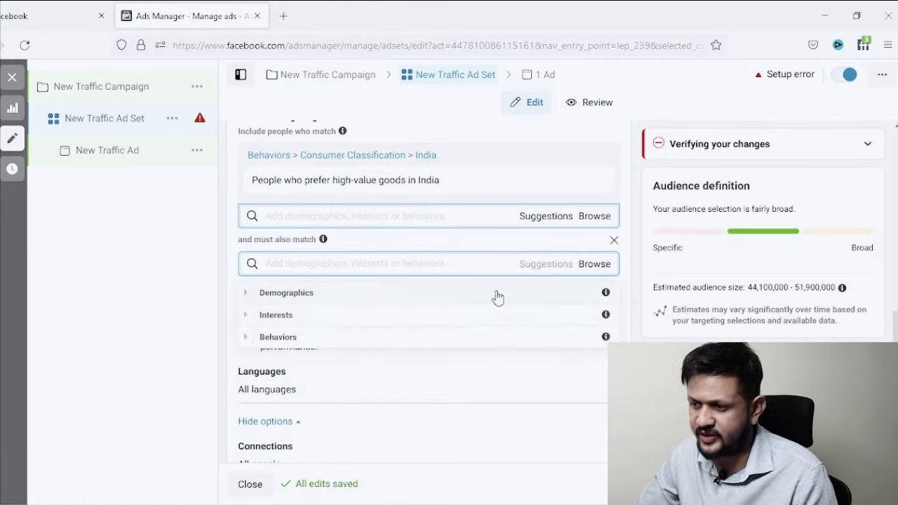
{"action": "left_click", "coordinate": [304, 339]}
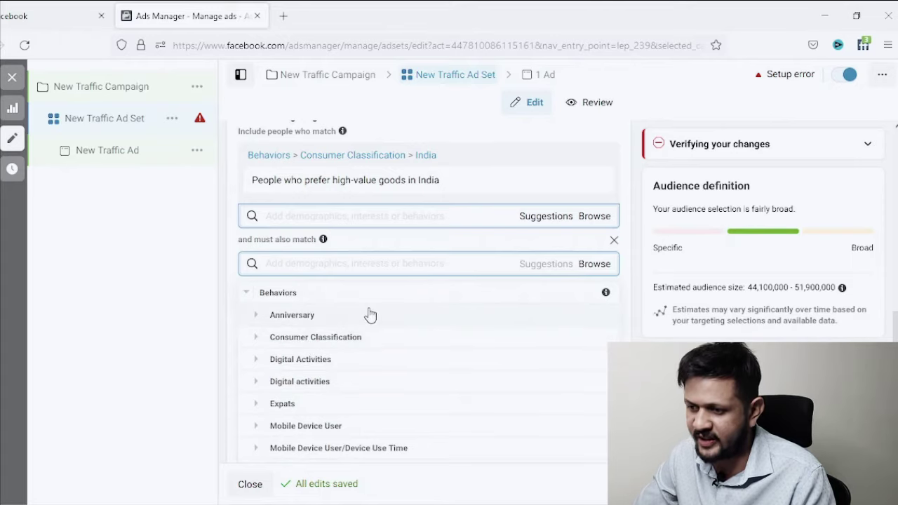
{"action": "scroll", "coordinate": [369, 326], "scroll_direction": "down", "scroll_amount": 1}
{"action": "scroll", "coordinate": [369, 326], "scroll_direction": "down", "scroll_amount": 1}
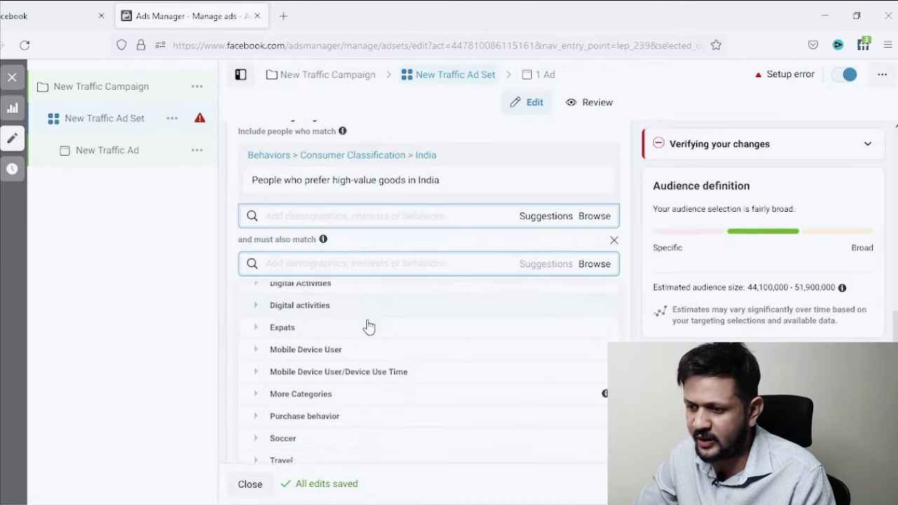
{"action": "left_click", "coordinate": [309, 417]}
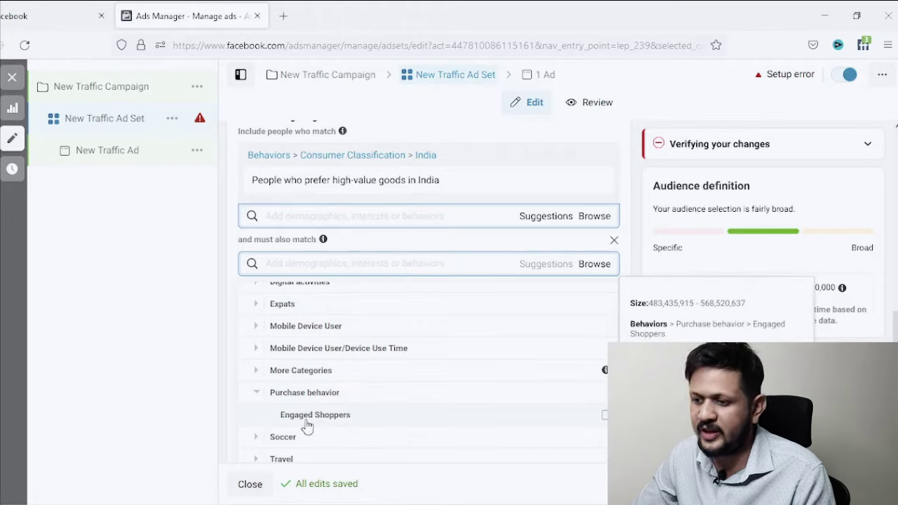
{"action": "left_click", "coordinate": [604, 419]}
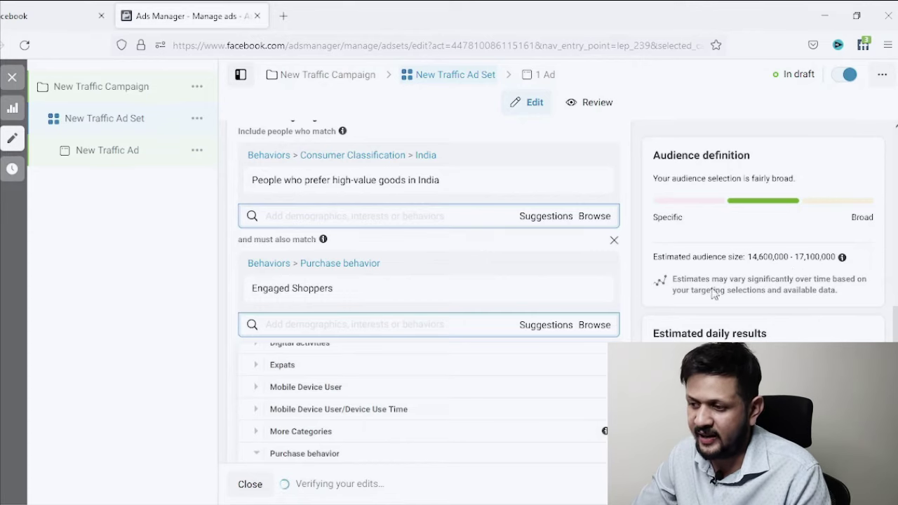
{"action": "left_click", "coordinate": [641, 315]}
Narrow the audience further to people who must also match Behaviors > Travel > Frequent international travelers
{"action": "scroll", "coordinate": [429, 287], "scroll_direction": "down", "scroll_amount": 2}
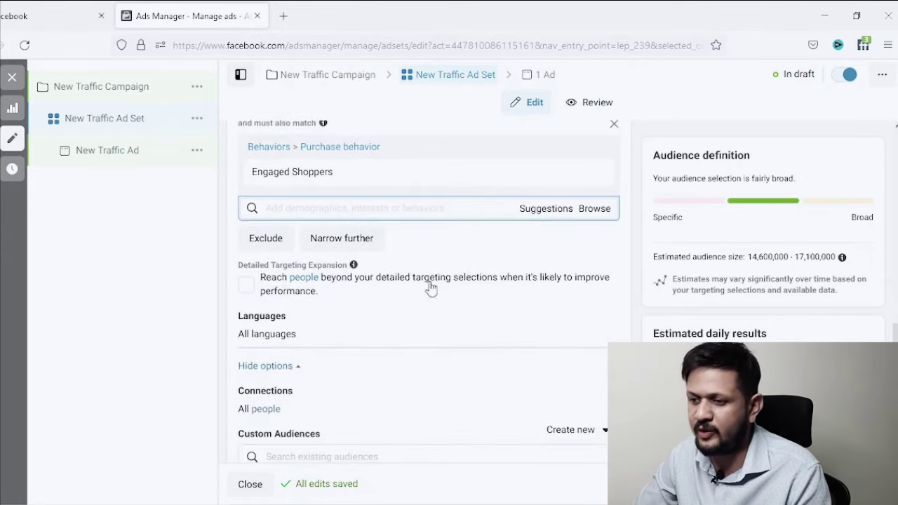
{"action": "left_click", "coordinate": [327, 238]}
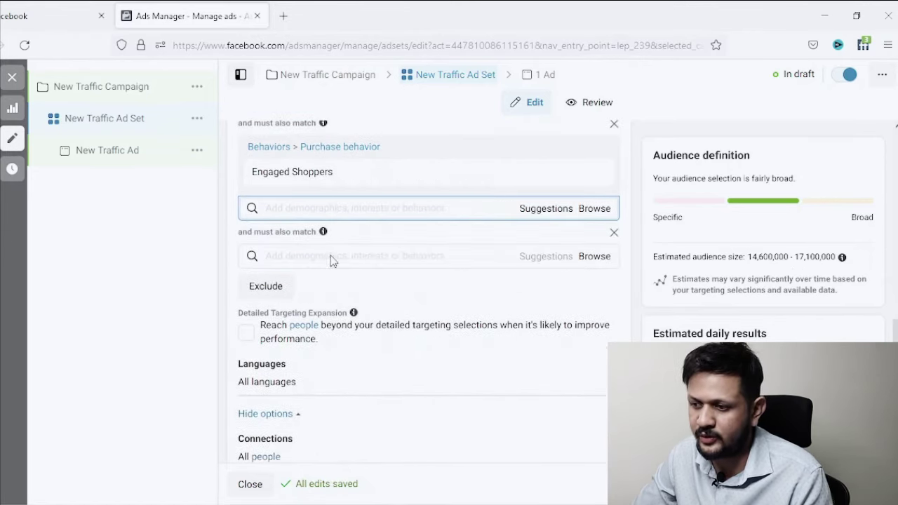
{"action": "left_click", "coordinate": [594, 257]}
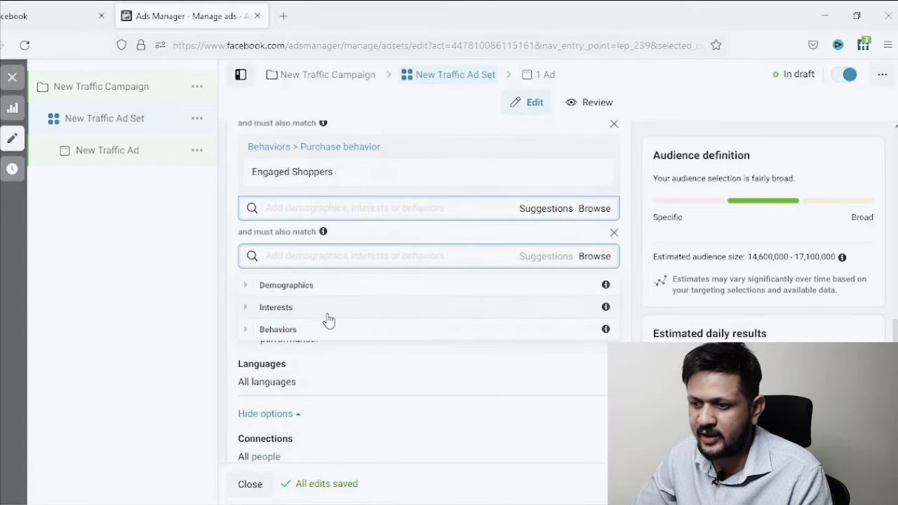
{"action": "left_click", "coordinate": [313, 330]}
{"action": "scroll", "coordinate": [375, 339], "scroll_direction": "down", "scroll_amount": 1}
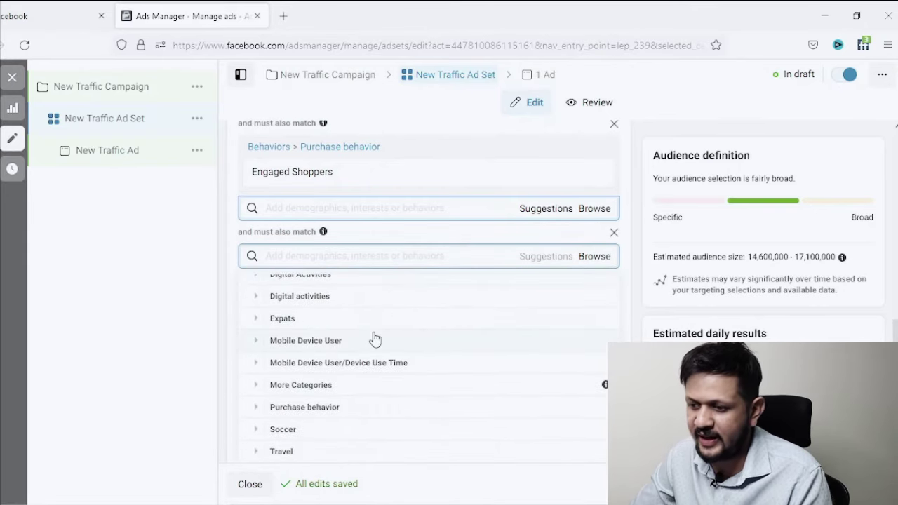
{"action": "scroll", "coordinate": [297, 442], "scroll_direction": "down", "scroll_amount": 1}
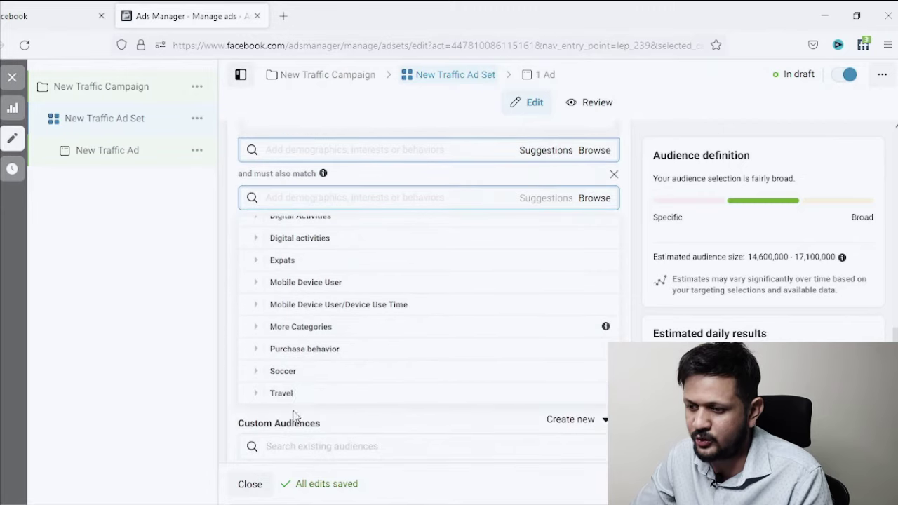
{"action": "left_click", "coordinate": [284, 394]}
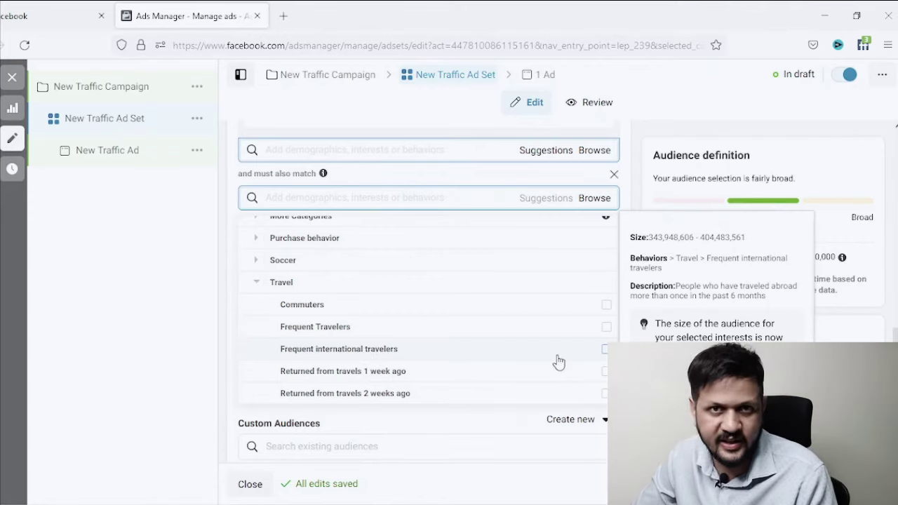
{"action": "left_click", "coordinate": [605, 350]}
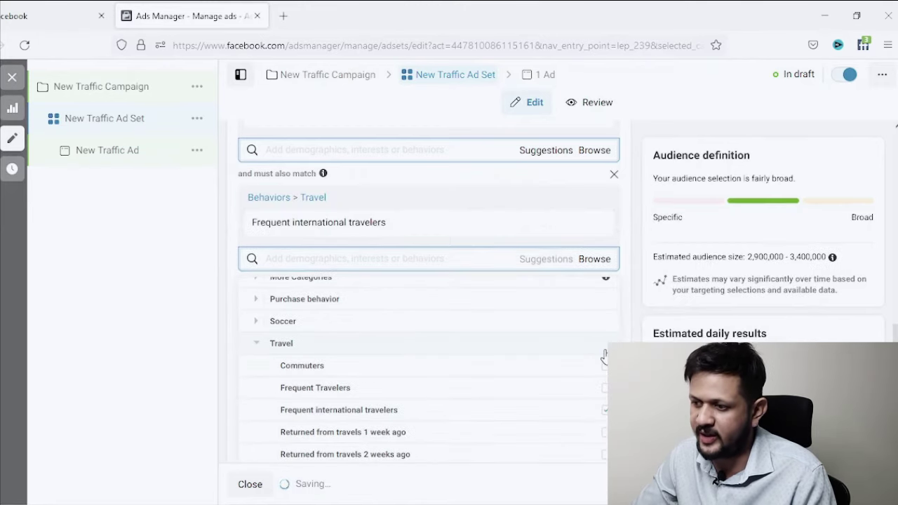
{"action": "left_click", "coordinate": [640, 244]}
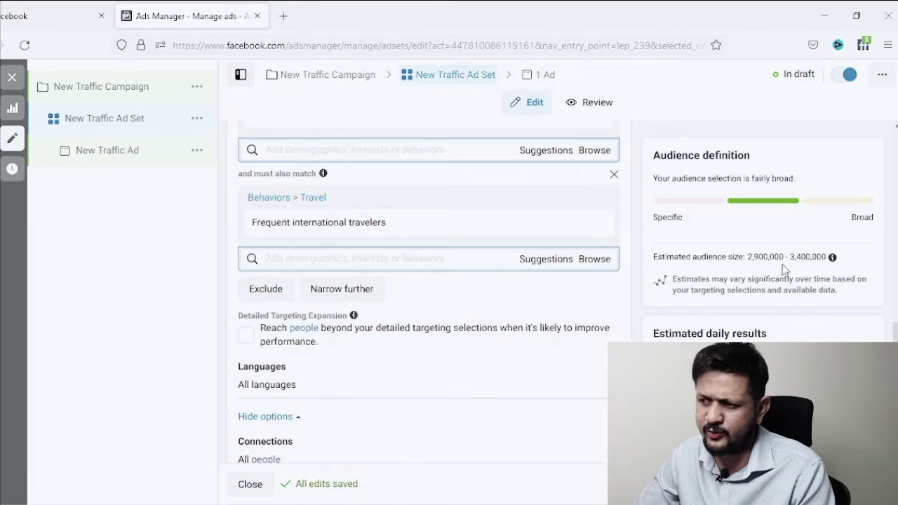
Set the audience's minimum age to 28
{"action": "scroll", "coordinate": [628, 323], "scroll_direction": "up", "scroll_amount": 6}
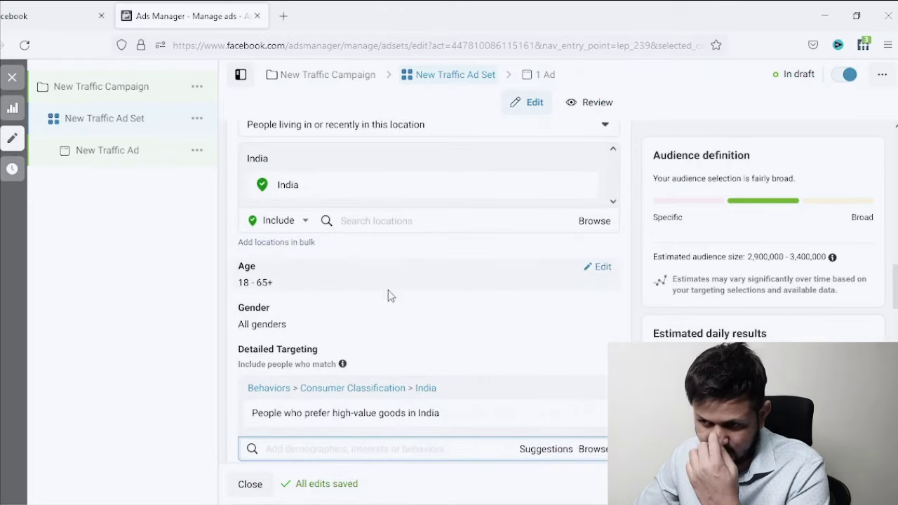
{"action": "left_click", "coordinate": [600, 268]}
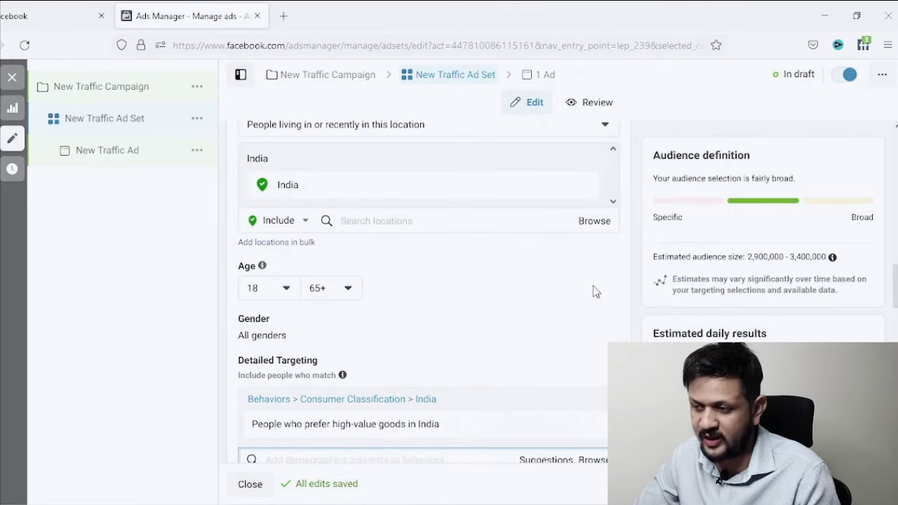
{"action": "left_click", "coordinate": [270, 288]}
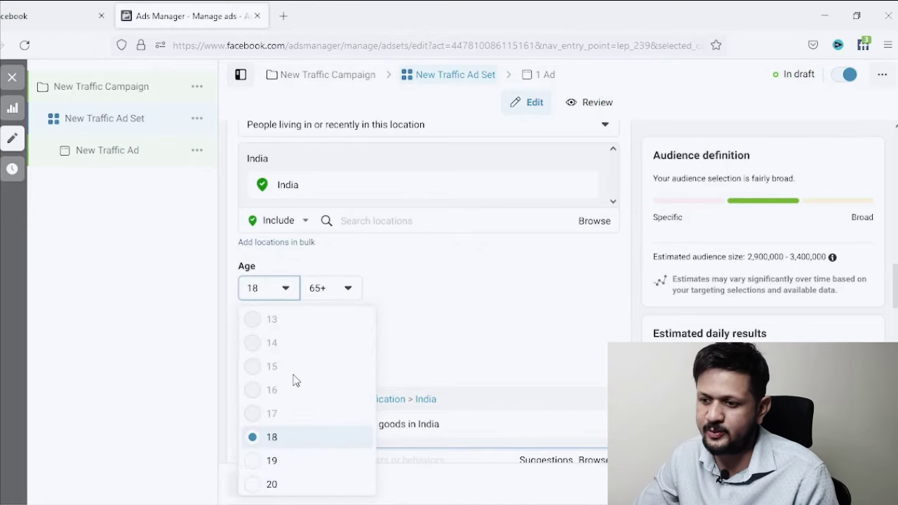
{"action": "scroll", "coordinate": [443, 316], "scroll_direction": "down", "scroll_amount": 2}
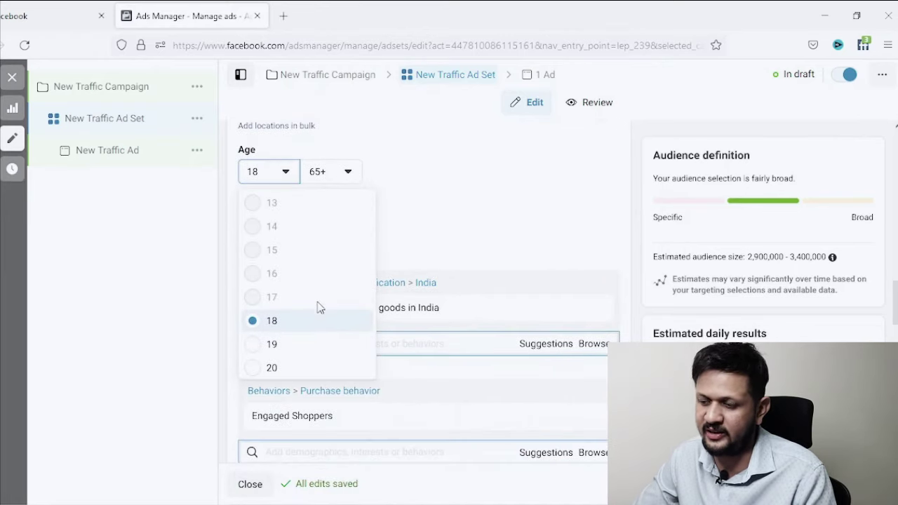
{"action": "scroll", "coordinate": [319, 302], "scroll_direction": "down", "scroll_amount": 1}
{"action": "scroll", "coordinate": [317, 297], "scroll_direction": "down", "scroll_amount": 2}
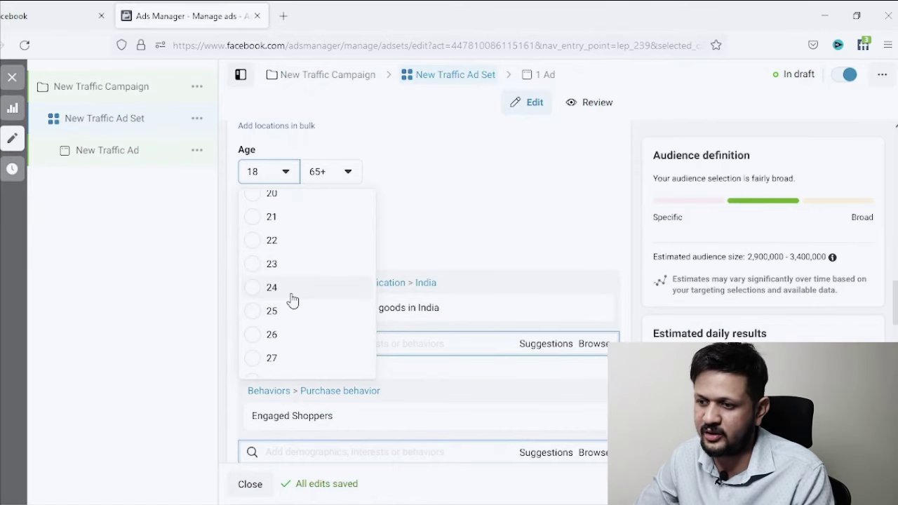
{"action": "scroll", "coordinate": [294, 339], "scroll_direction": "down", "scroll_amount": 2}
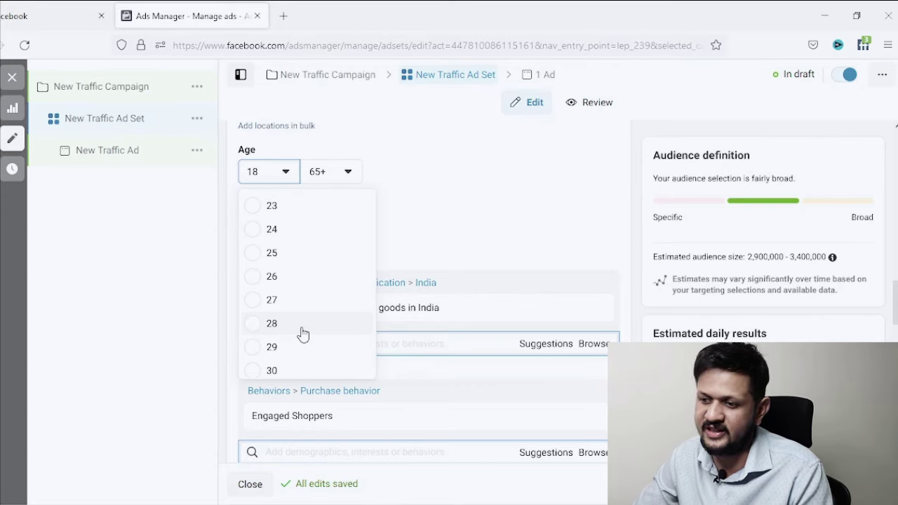
{"action": "left_click", "coordinate": [257, 325]}
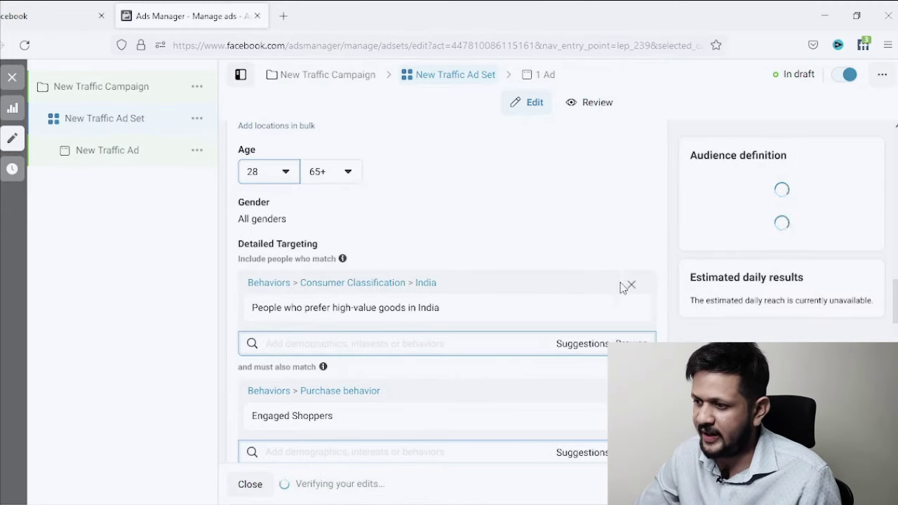